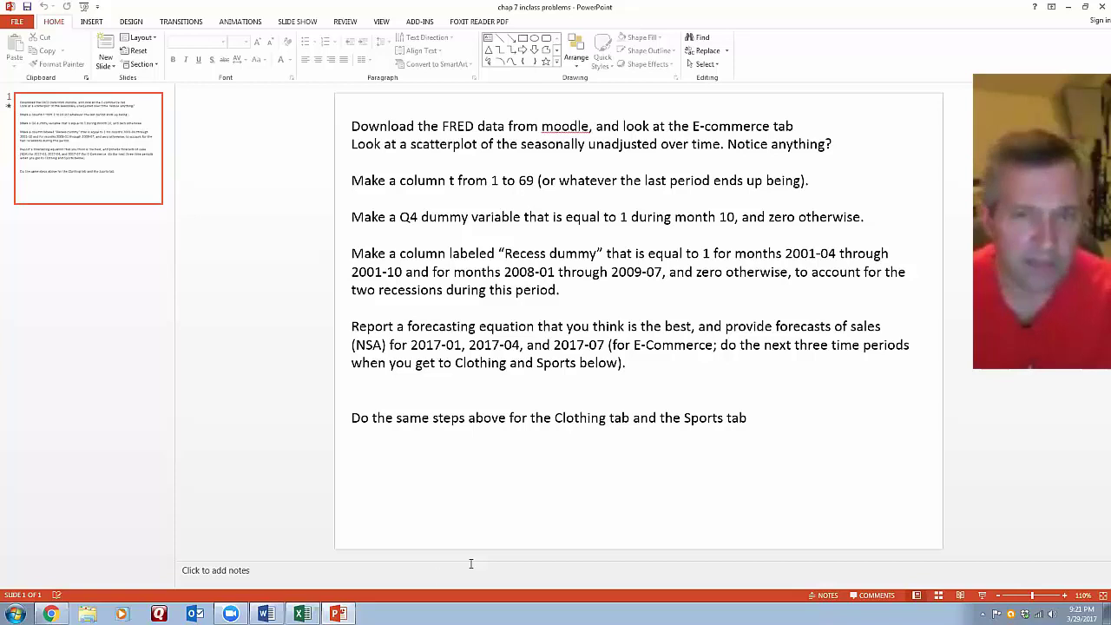
Glance at the Assignment 3 document, then scroll the FRED workbook down to the full ECOMNSA chart
click(266, 614)
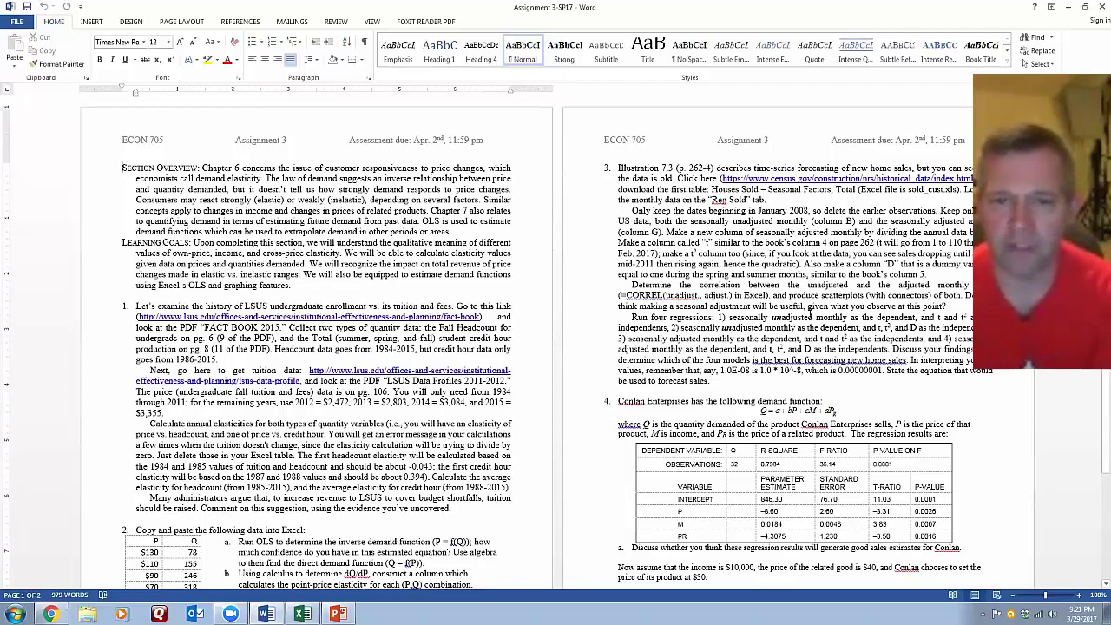
click(1068, 7)
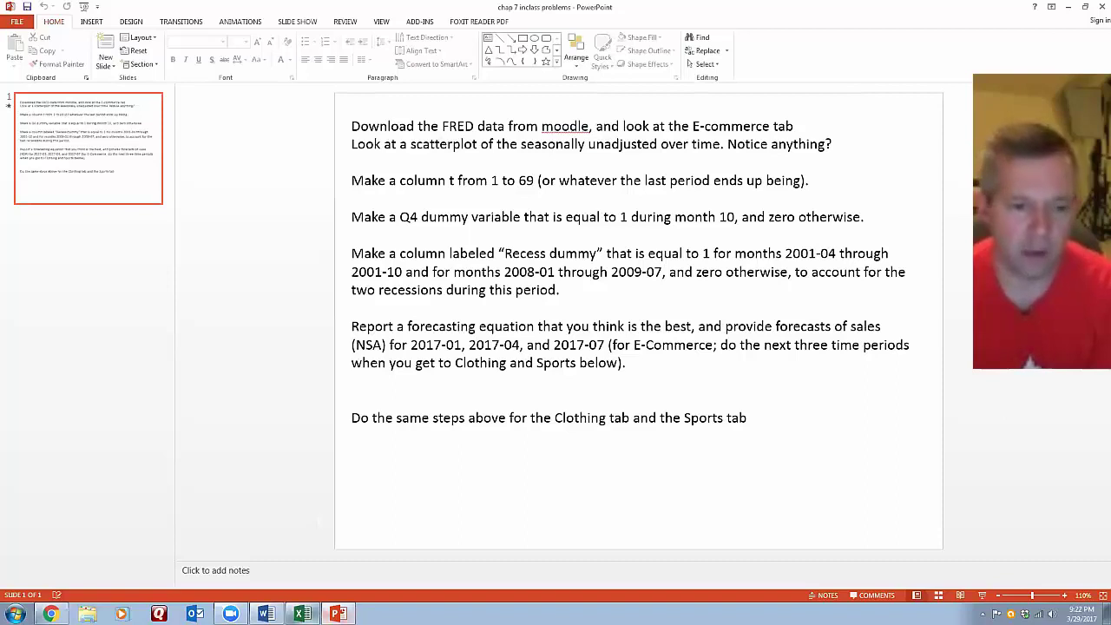
click(301, 613)
scroll(466, 279, down, 4)
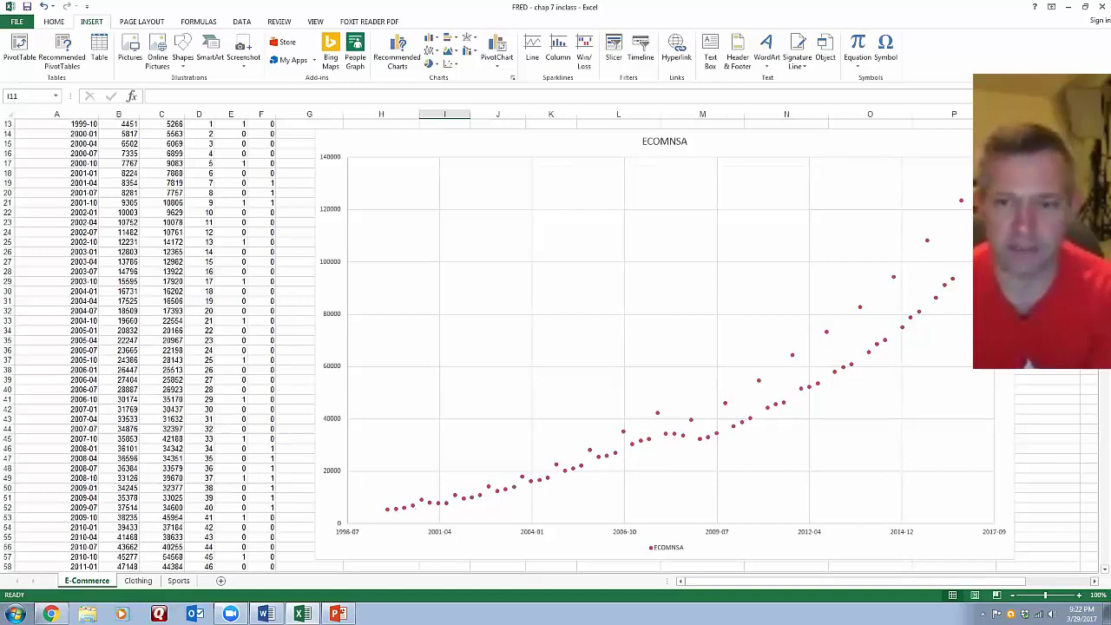
mouse_move(439, 506)
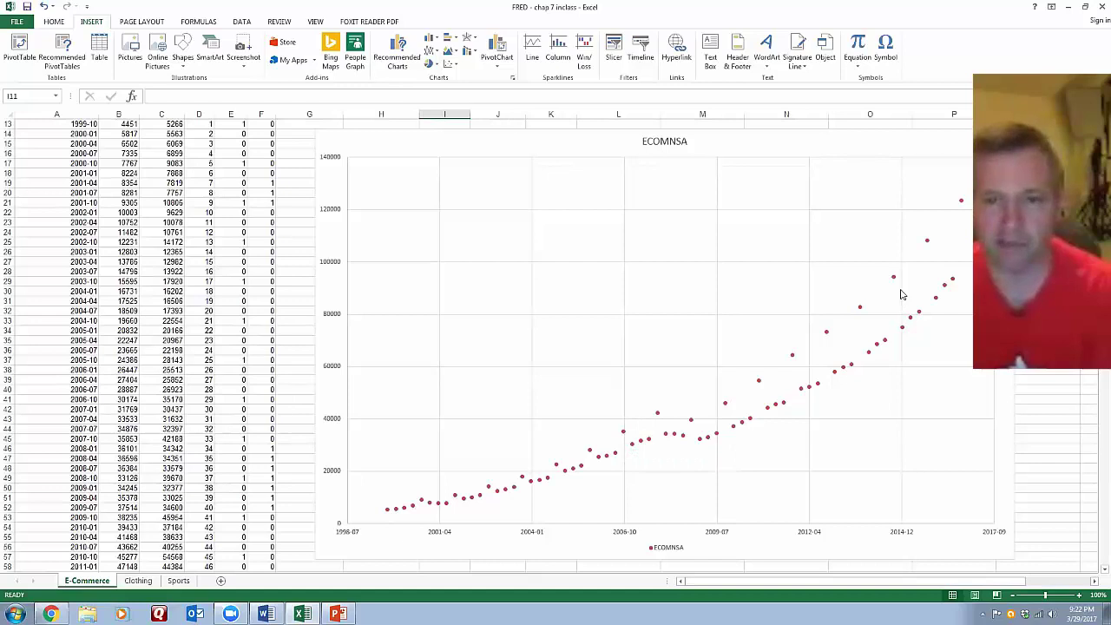
scroll(414, 345, up, 1)
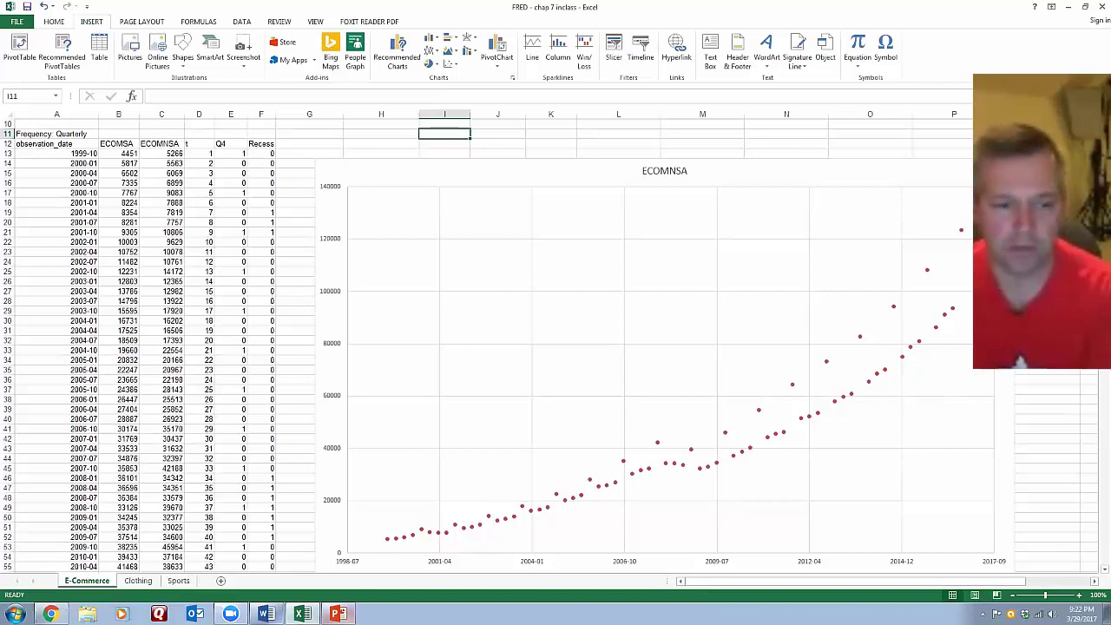
click(338, 614)
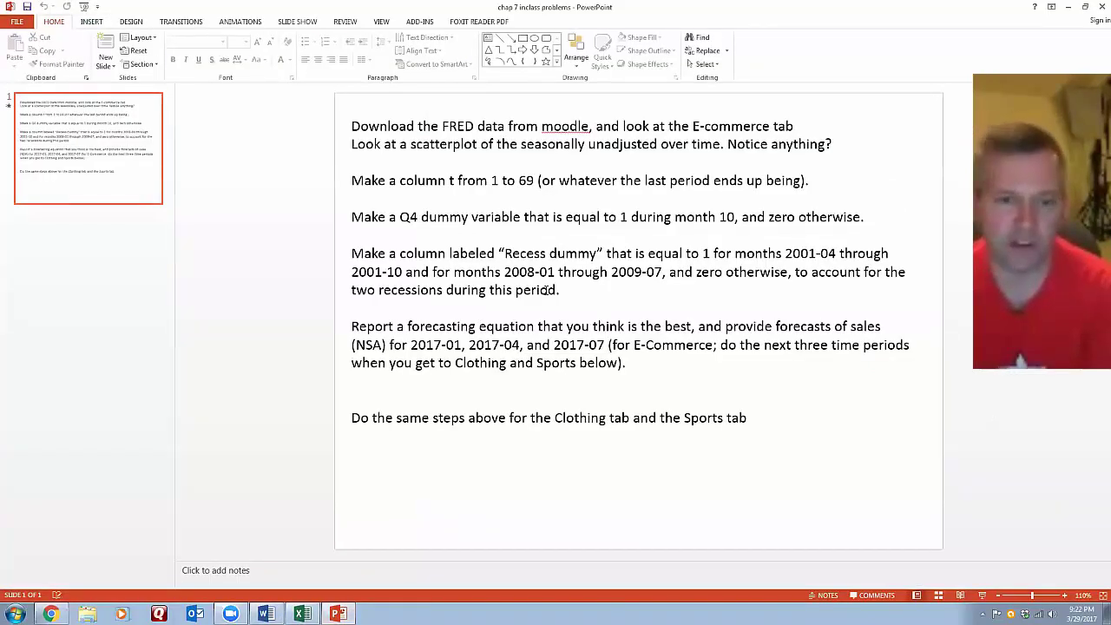
click(1069, 7)
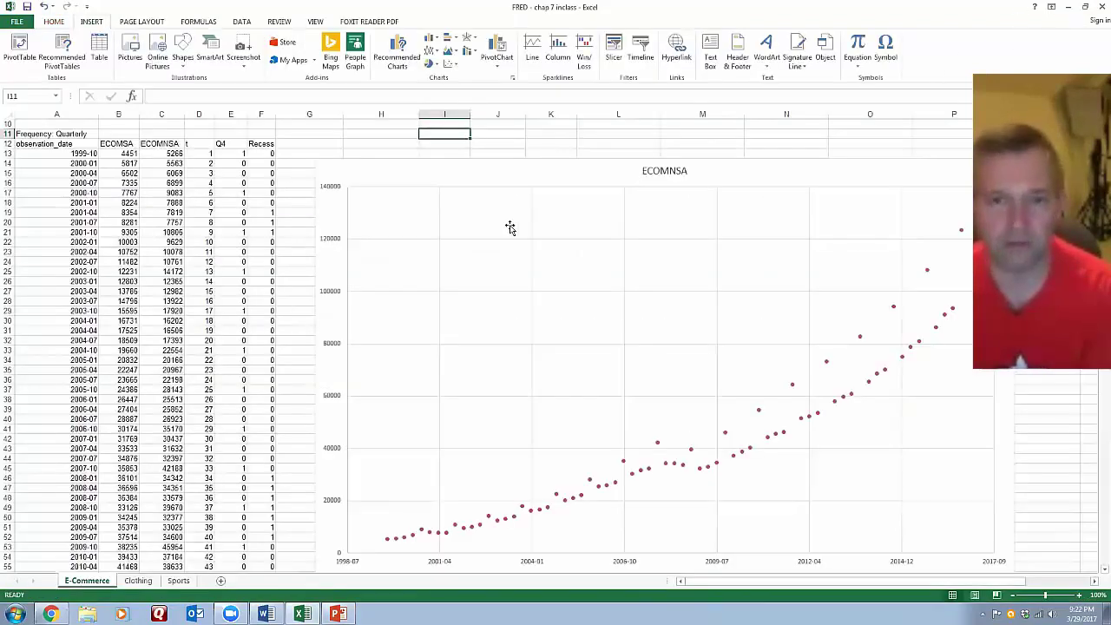
click(197, 156)
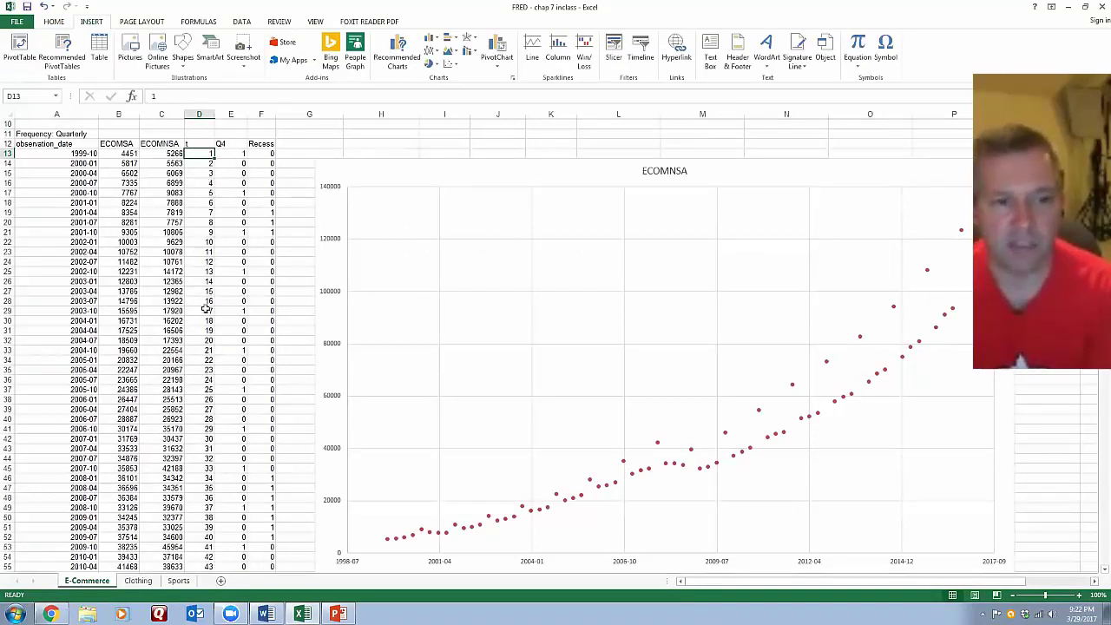
scroll(201, 406, down, 12)
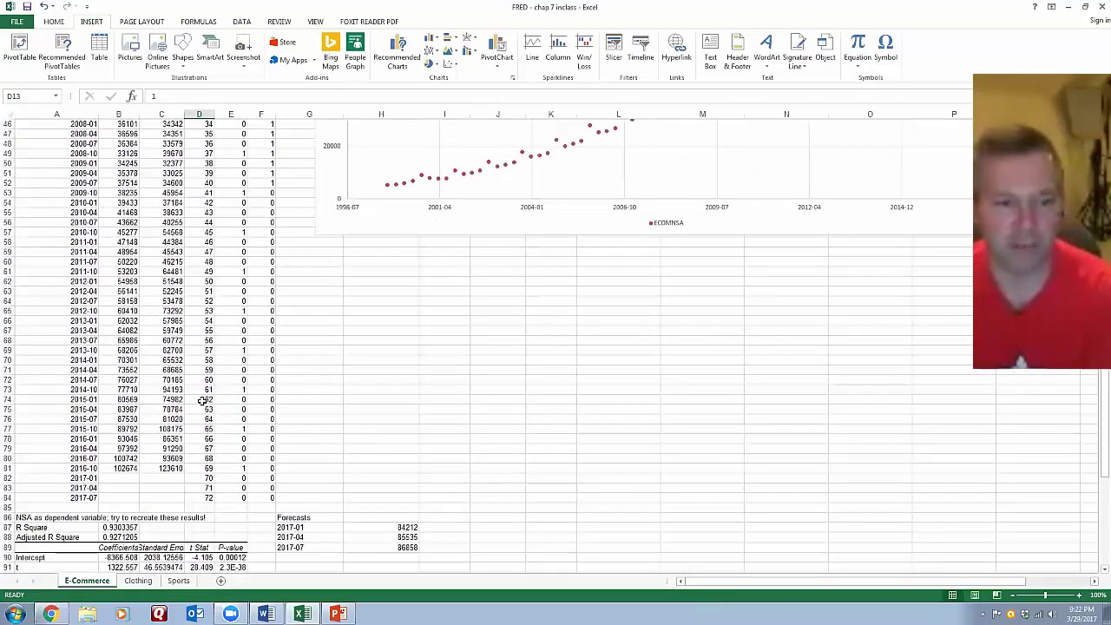
scroll(201, 401, up, 9)
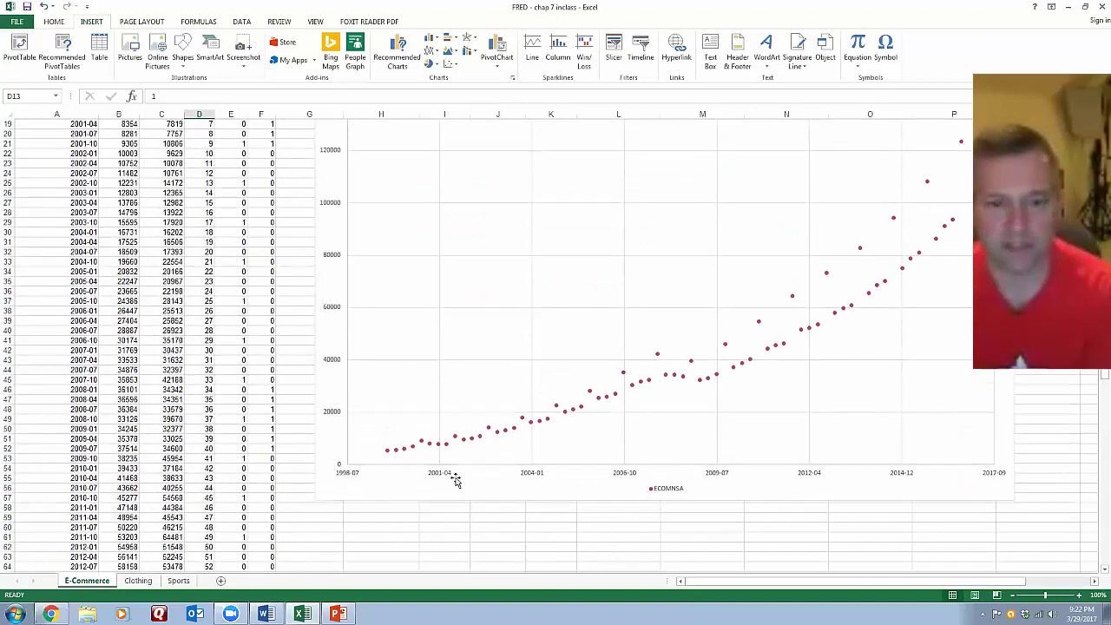
scroll(465, 473, up, 1)
scroll(764, 336, up, 1)
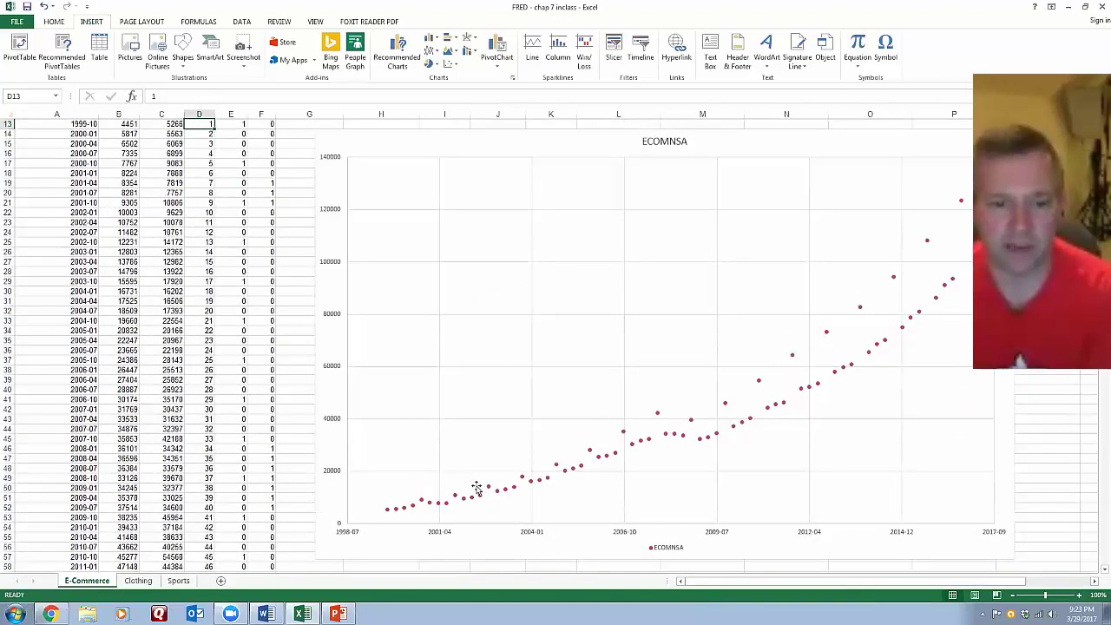
scroll(368, 347, up, 4)
scroll(382, 360, down, 4)
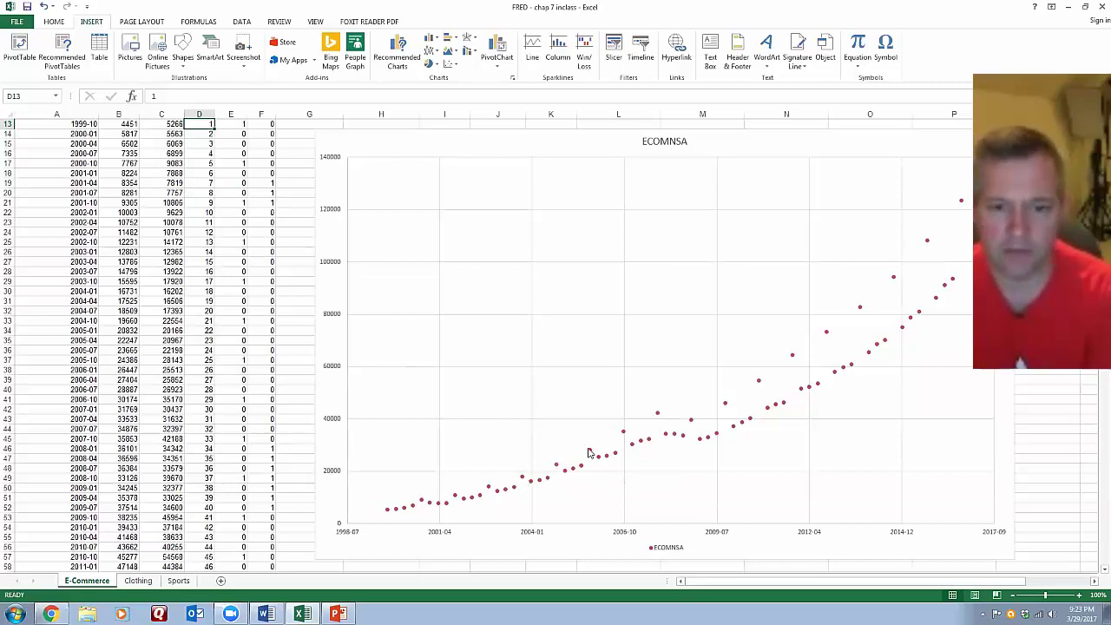
mouse_move(589, 453)
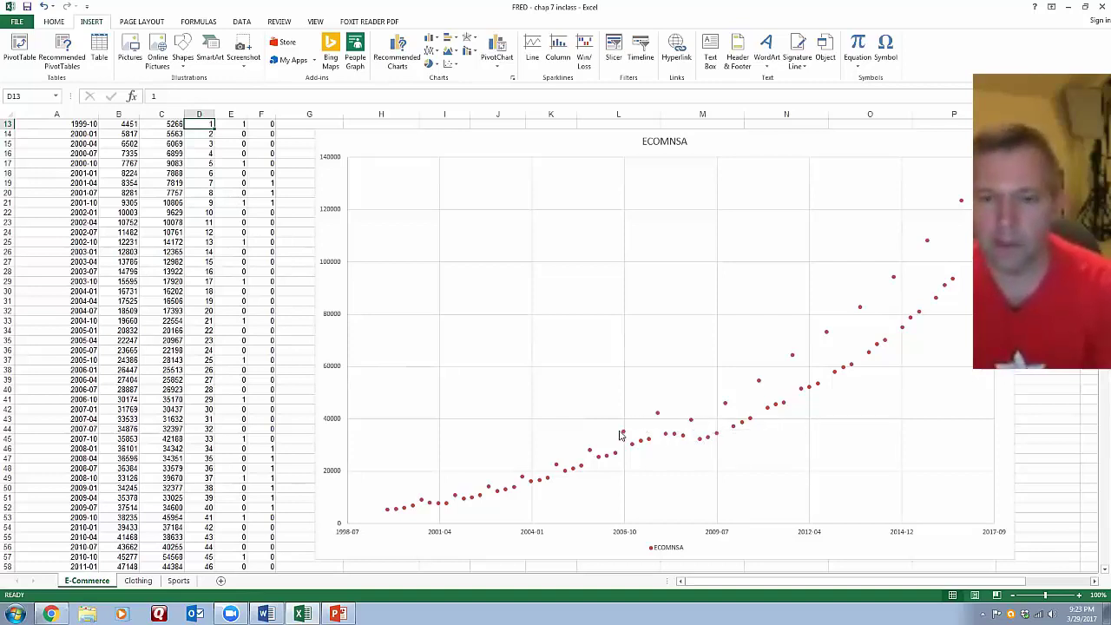
mouse_move(622, 435)
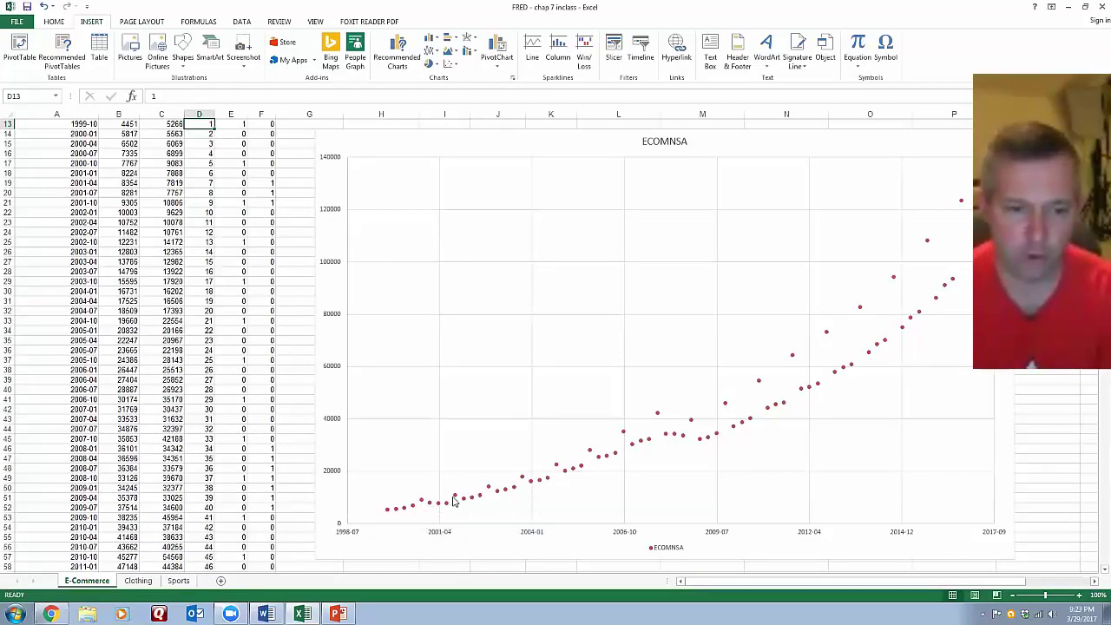
mouse_move(456, 502)
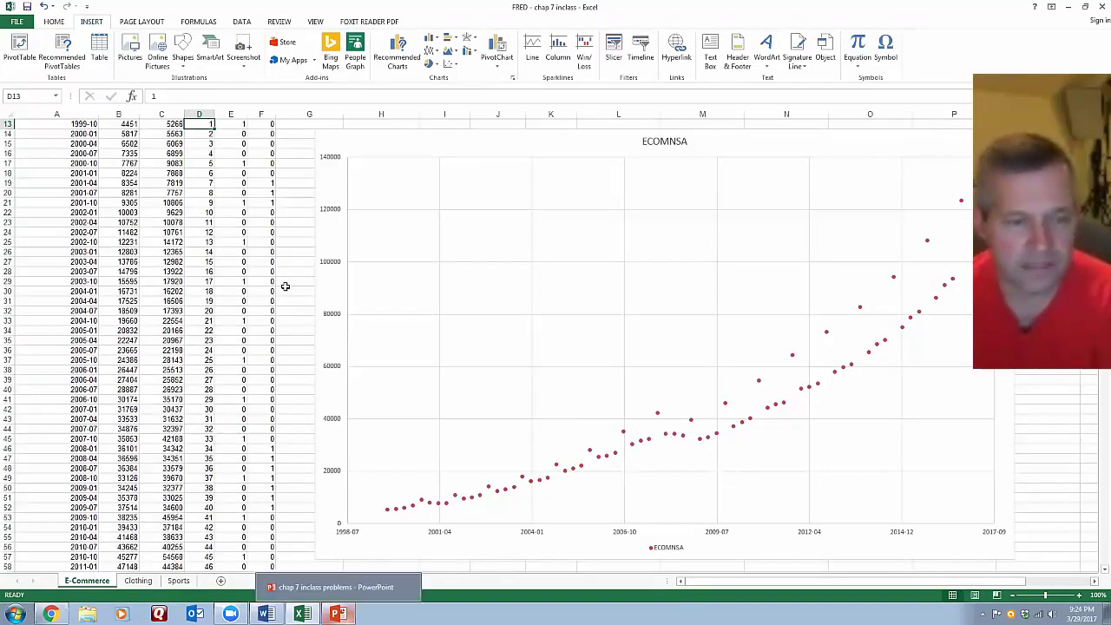
Scroll the sheet up and switch to the 'chap 7 inclass problems' slide
scroll(359, 405, up, 1)
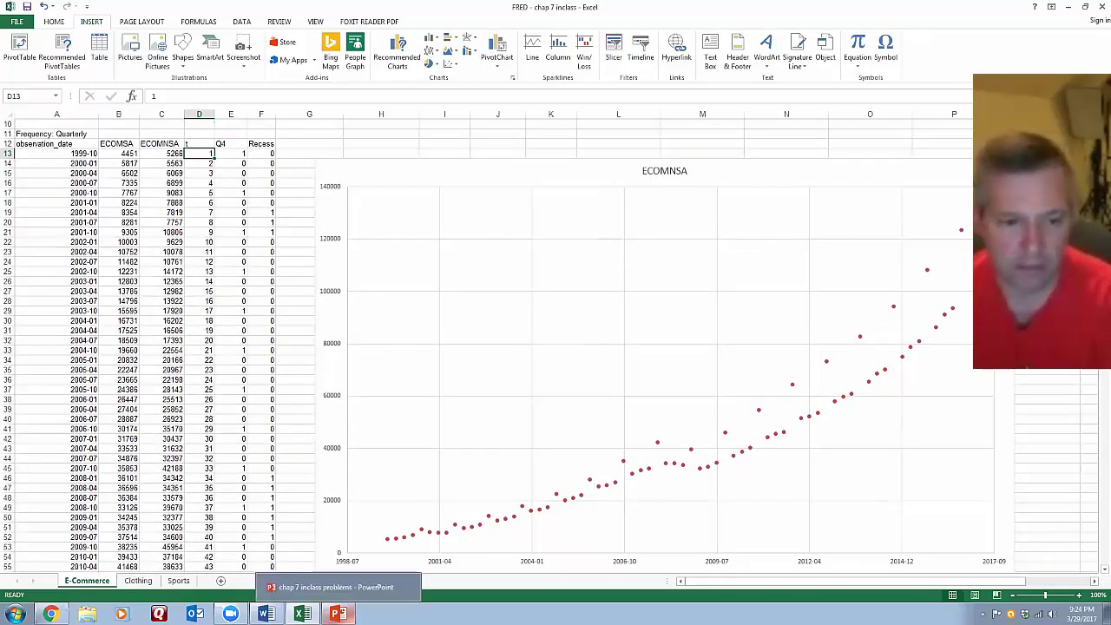
click(339, 614)
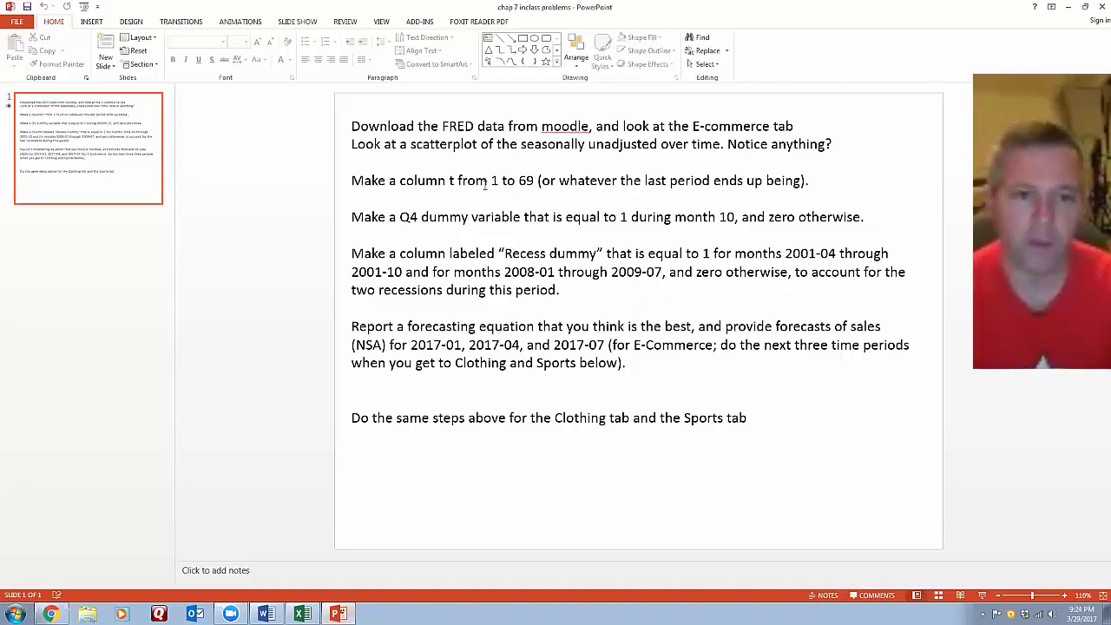
Switch back to the E-Commerce sheet showing the t, Q4 and Recess columns
click(302, 614)
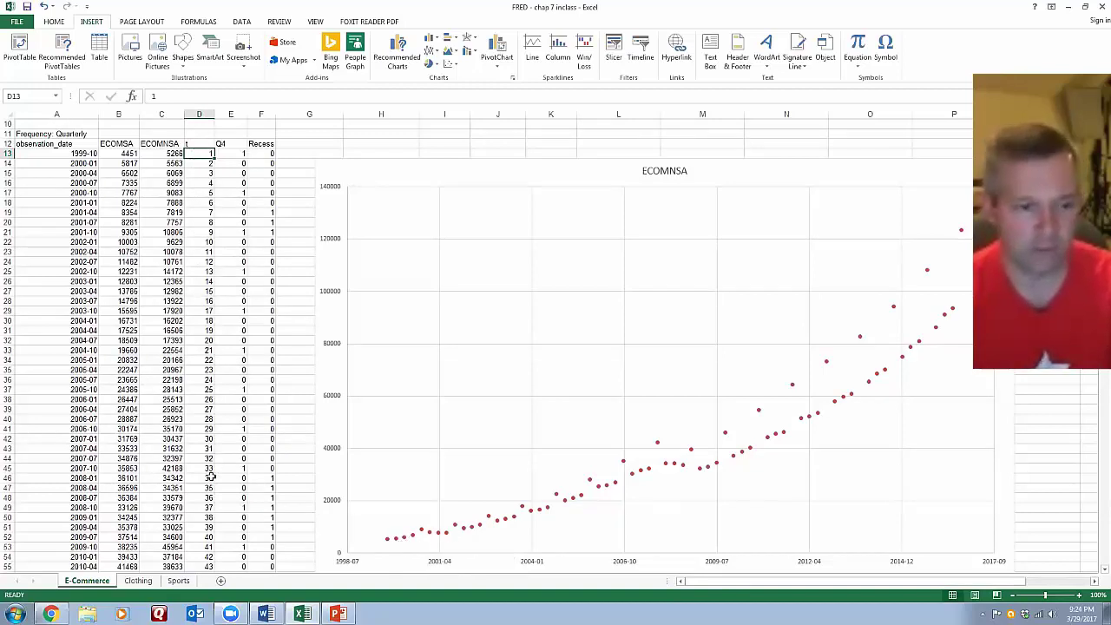
Inspect the Q4 header and the Q4 values for the 1999-10, 2000-01 and 2000-04 rows
click(230, 144)
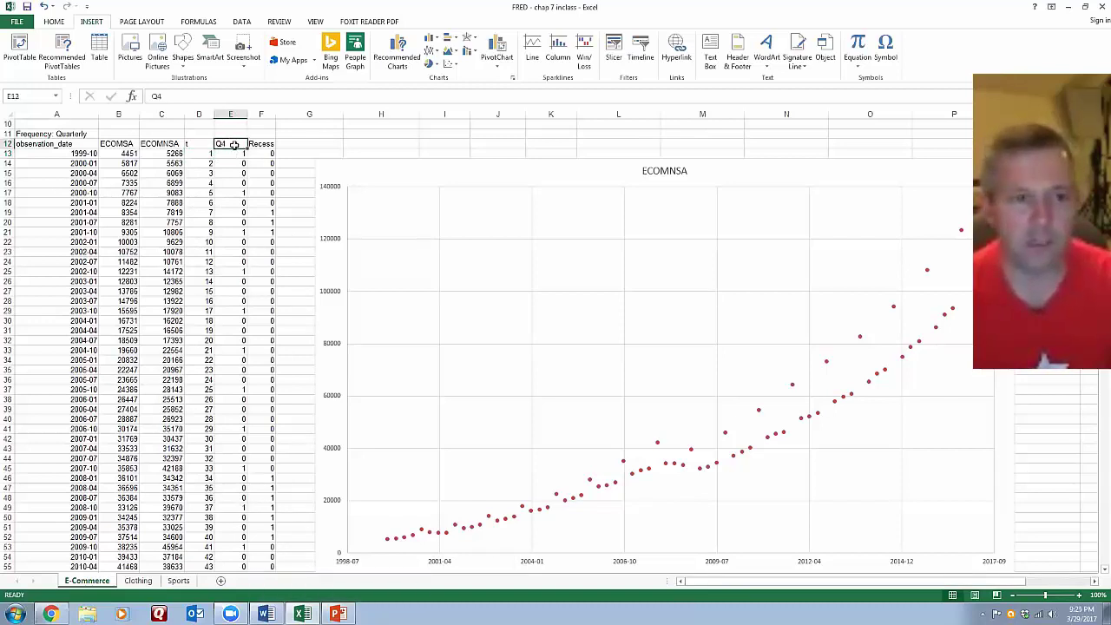
drag(234, 134, 234, 134)
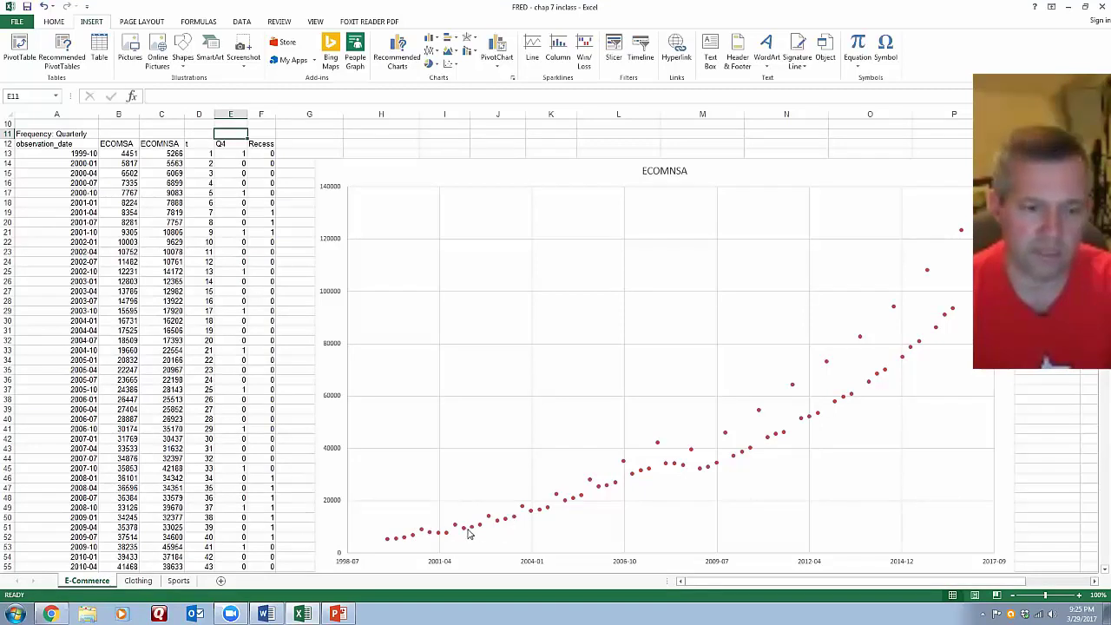
drag(72, 154, 275, 154)
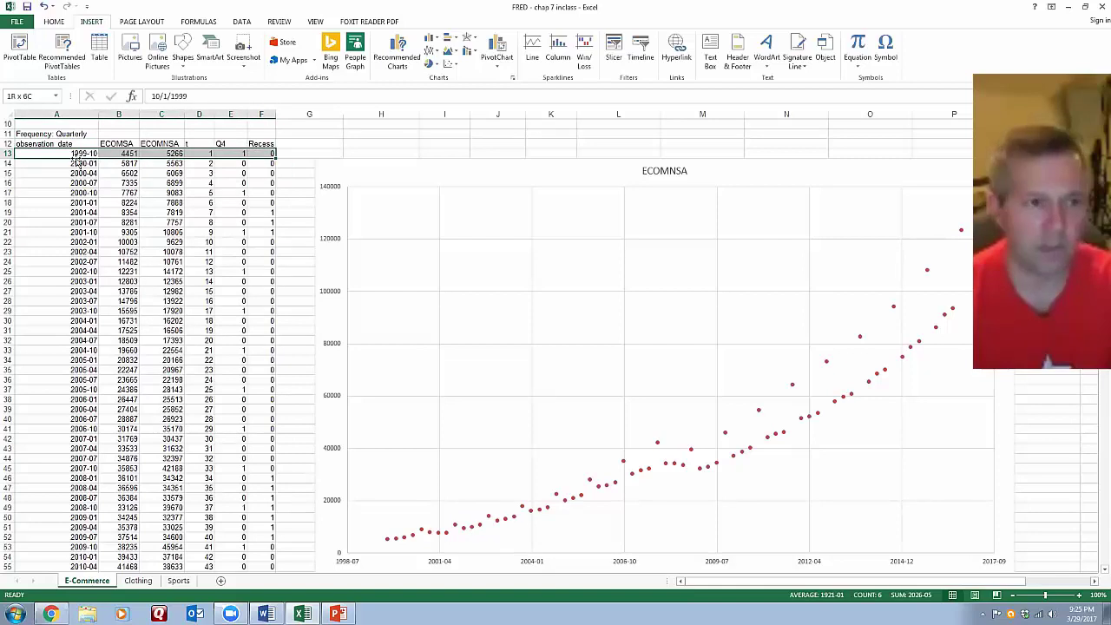
drag(76, 164, 256, 162)
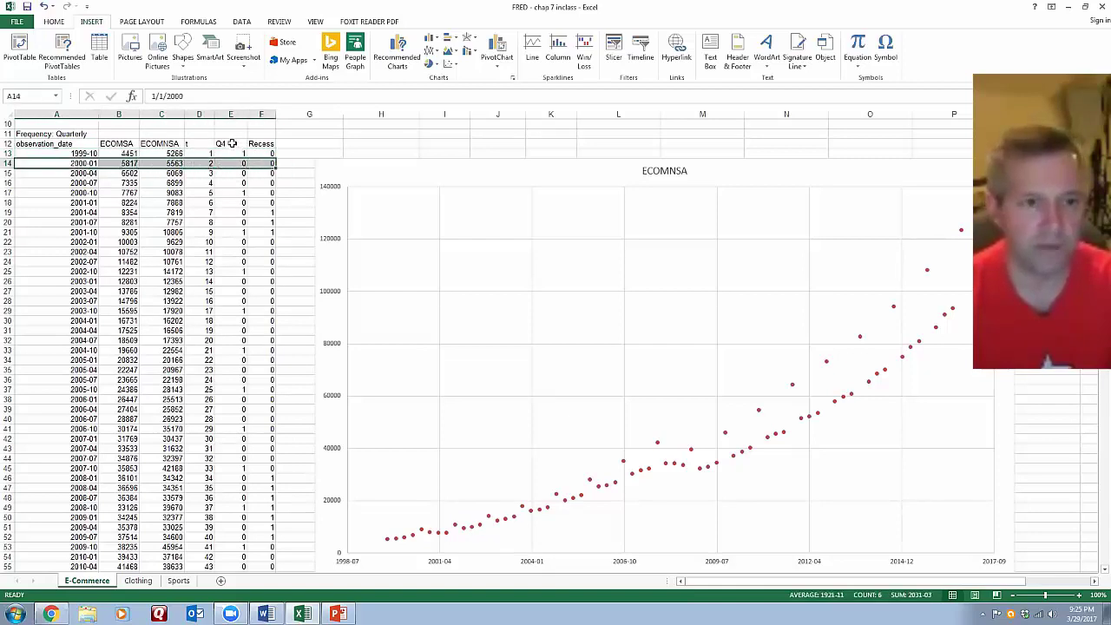
click(233, 164)
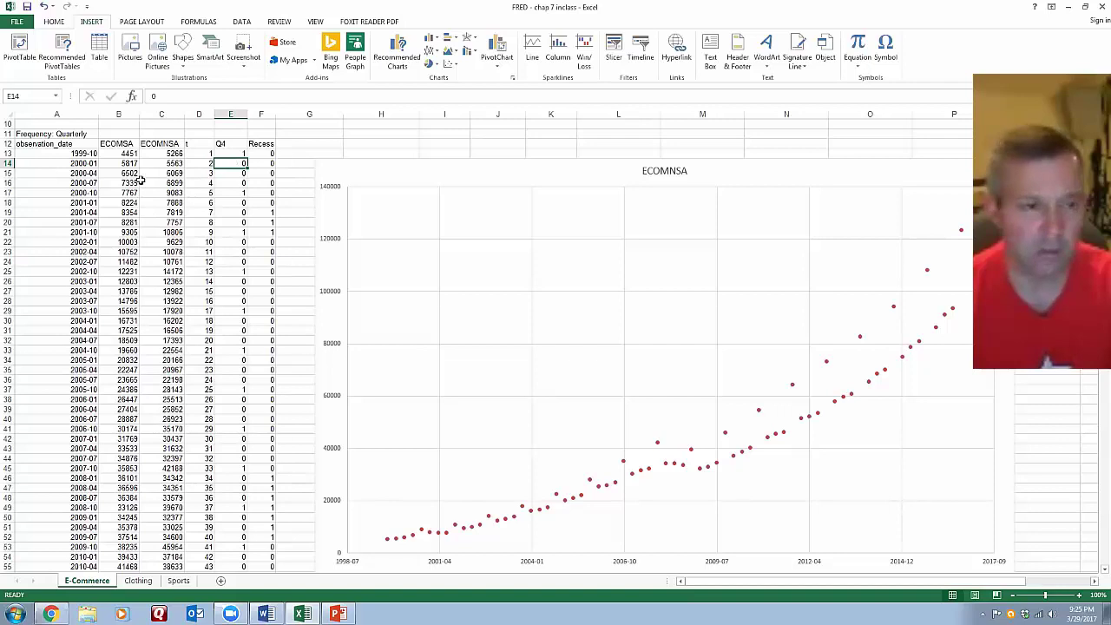
drag(79, 173, 251, 172)
drag(66, 173, 235, 173)
click(236, 173)
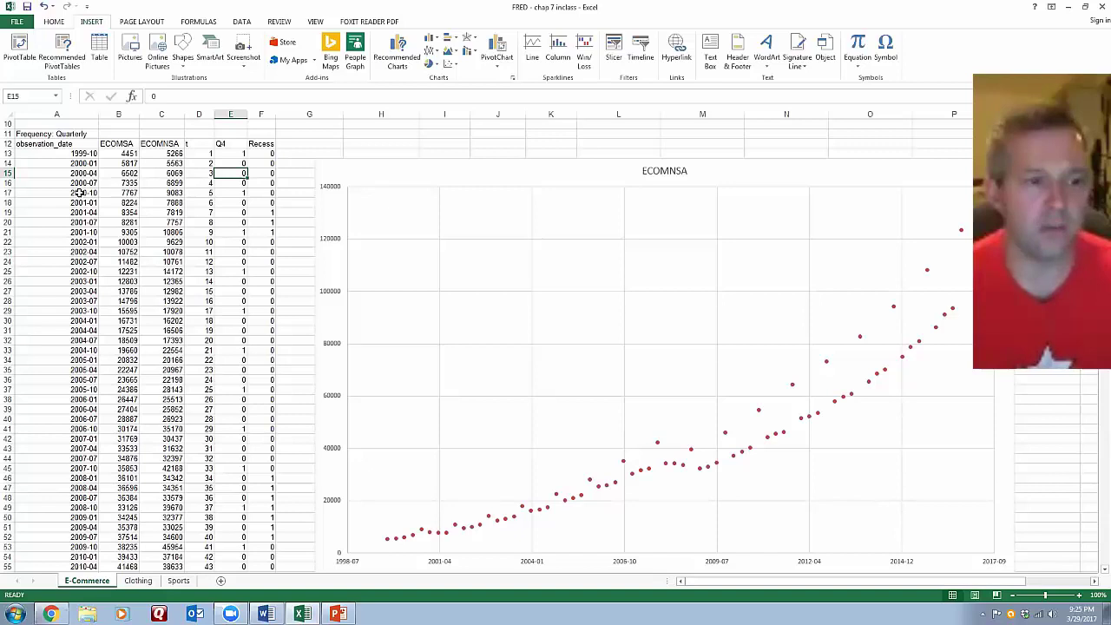
Confirm Q4 is 1 for the 2000-10, 2001-10, 2002-10 and 2003-10 quarters, then switch to PowerPoint
drag(81, 193, 267, 195)
click(237, 192)
click(236, 192)
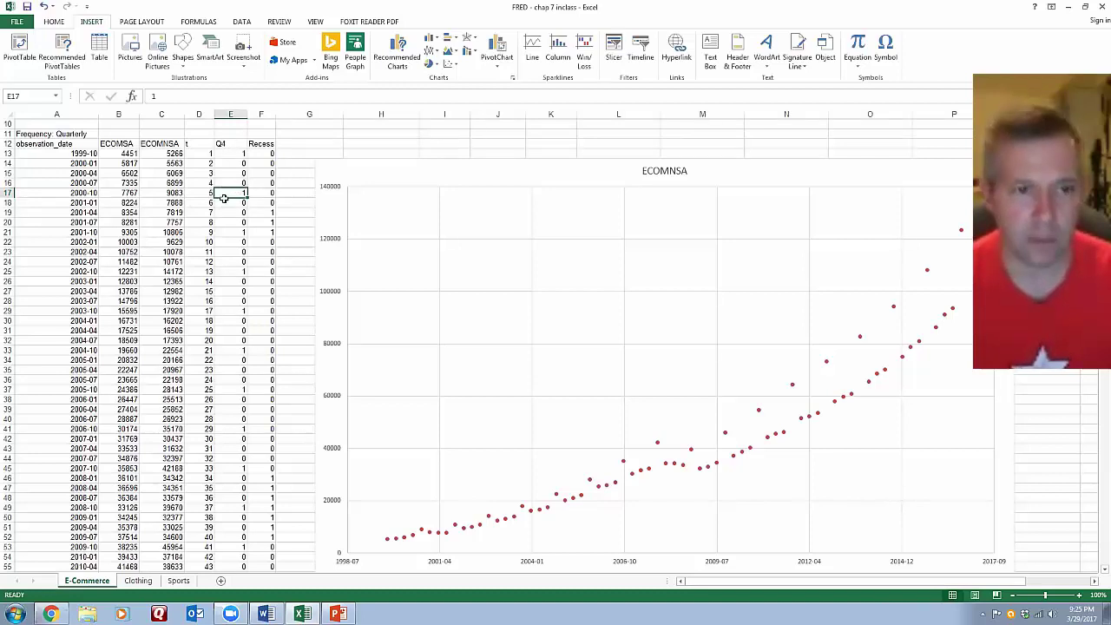
click(237, 232)
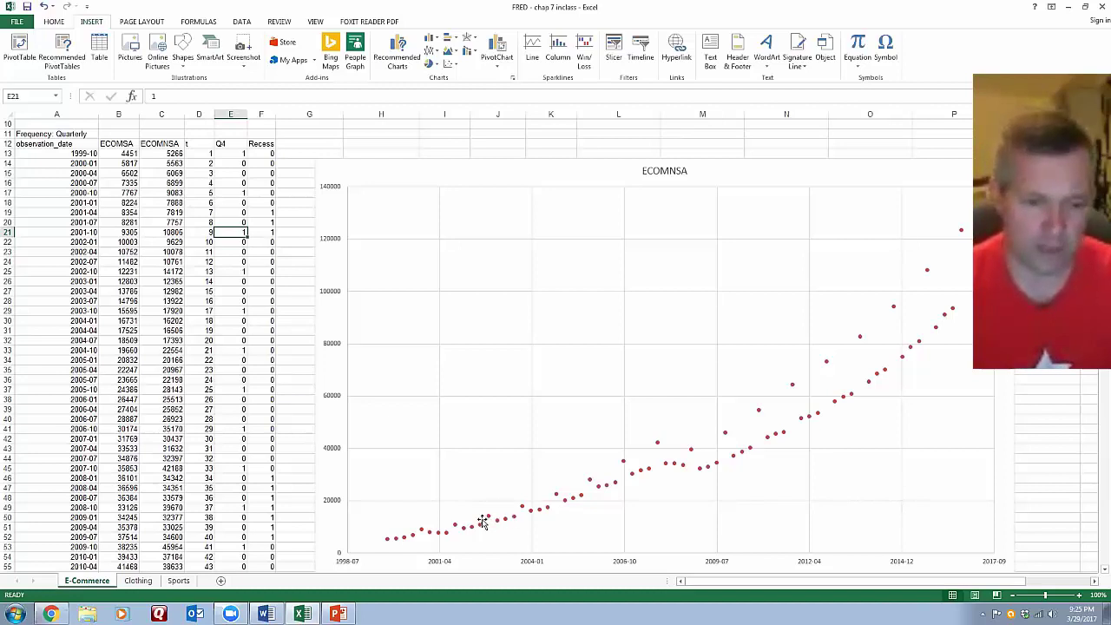
click(230, 143)
click(242, 181)
click(231, 212)
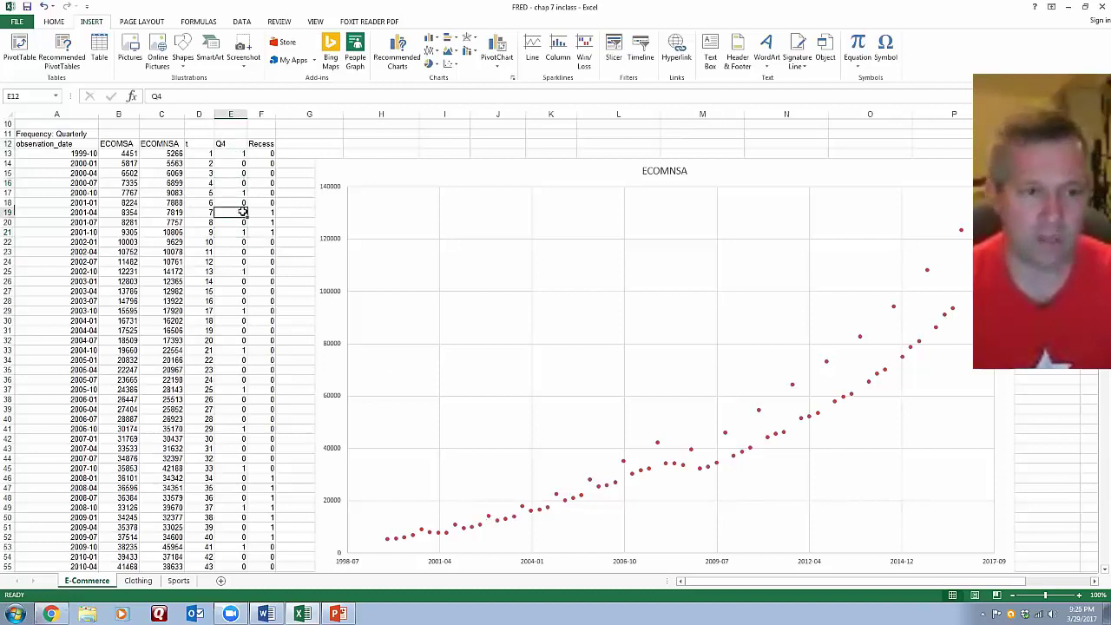
click(233, 271)
click(227, 310)
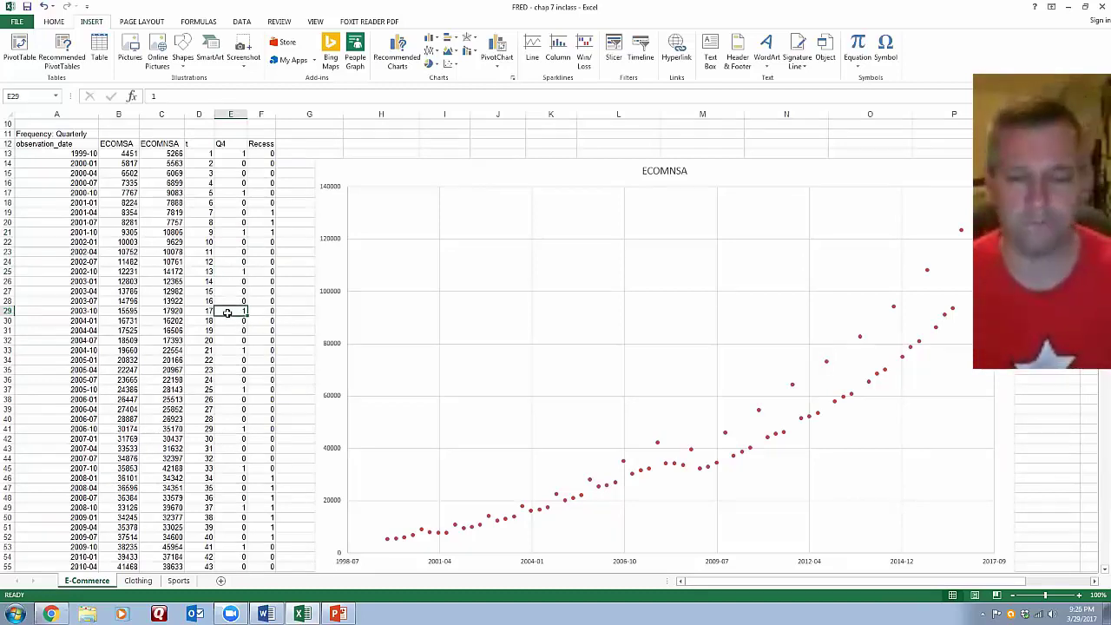
key(alt+Tab)
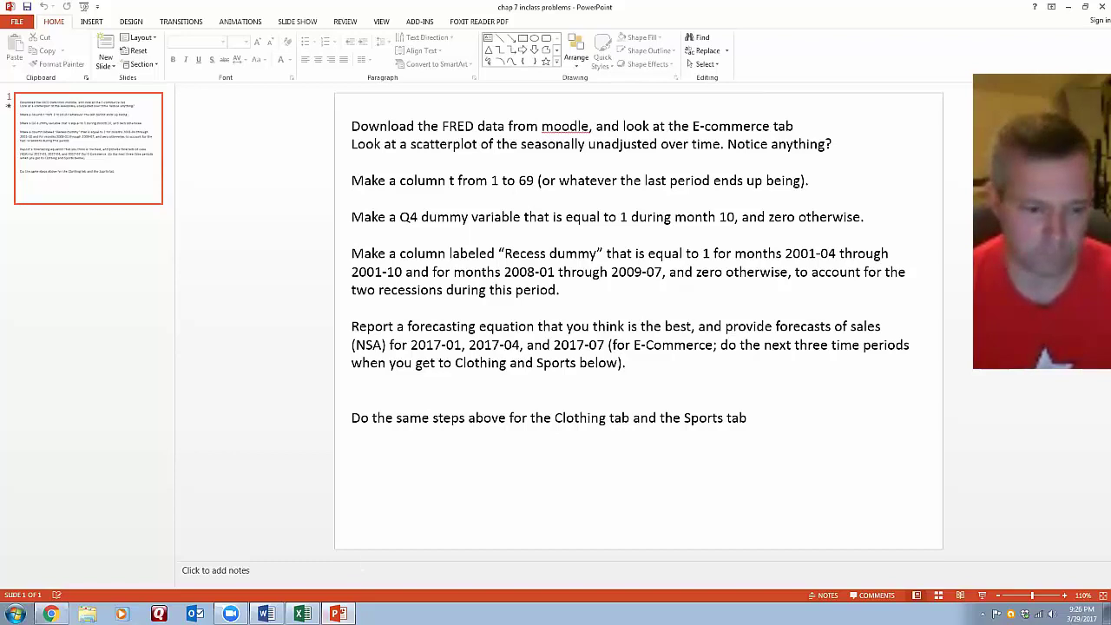
Look over the PowerPoint task list once more, ending back on the Excel workbook
click(302, 614)
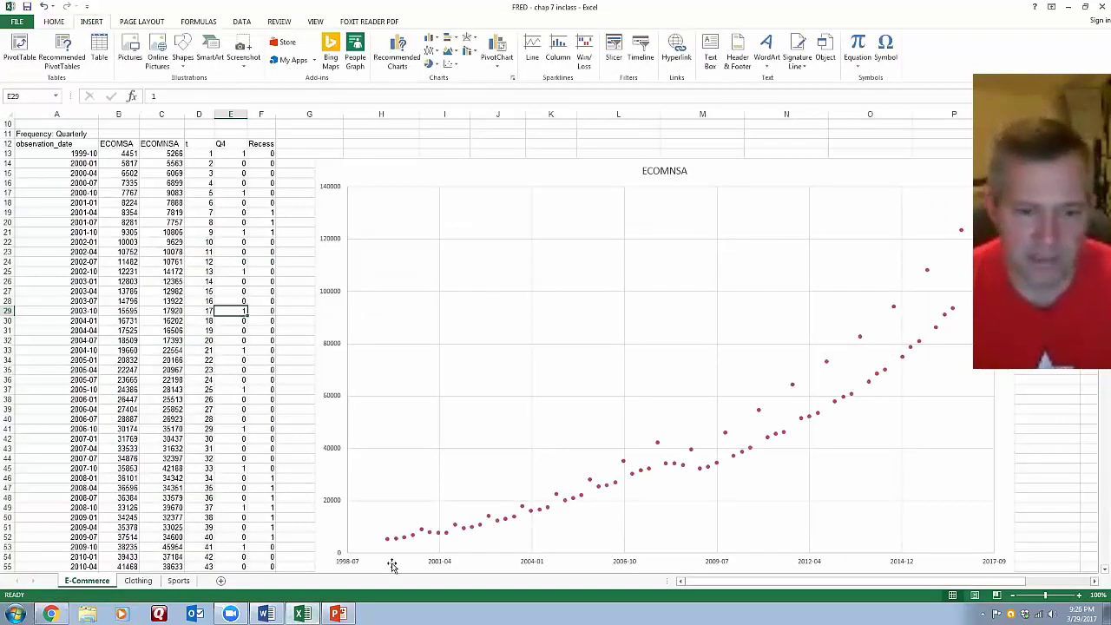
click(338, 614)
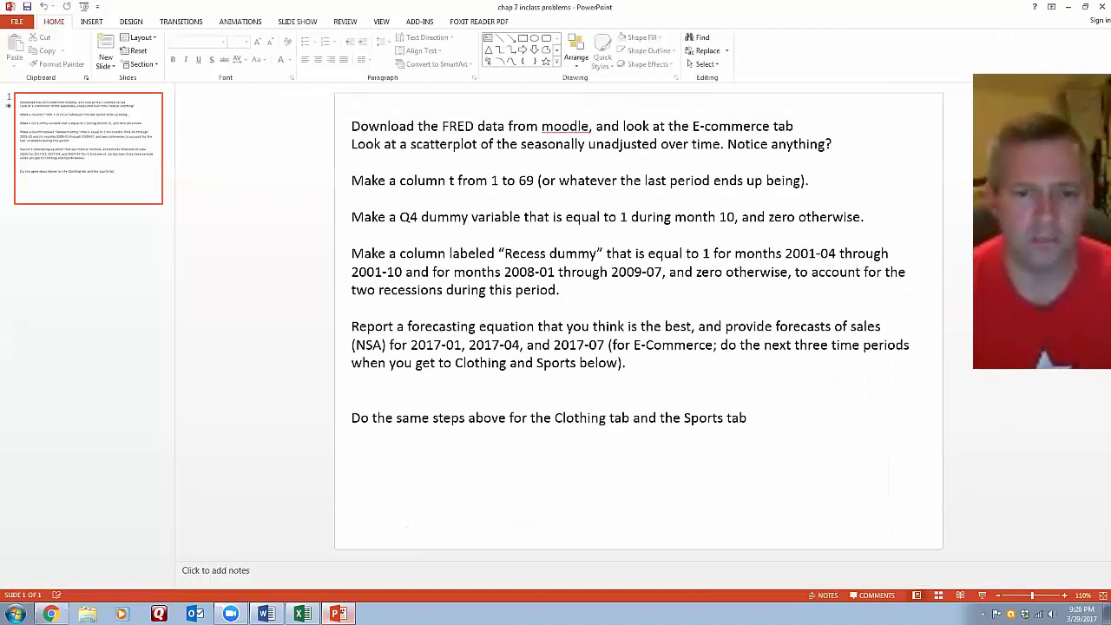
click(301, 613)
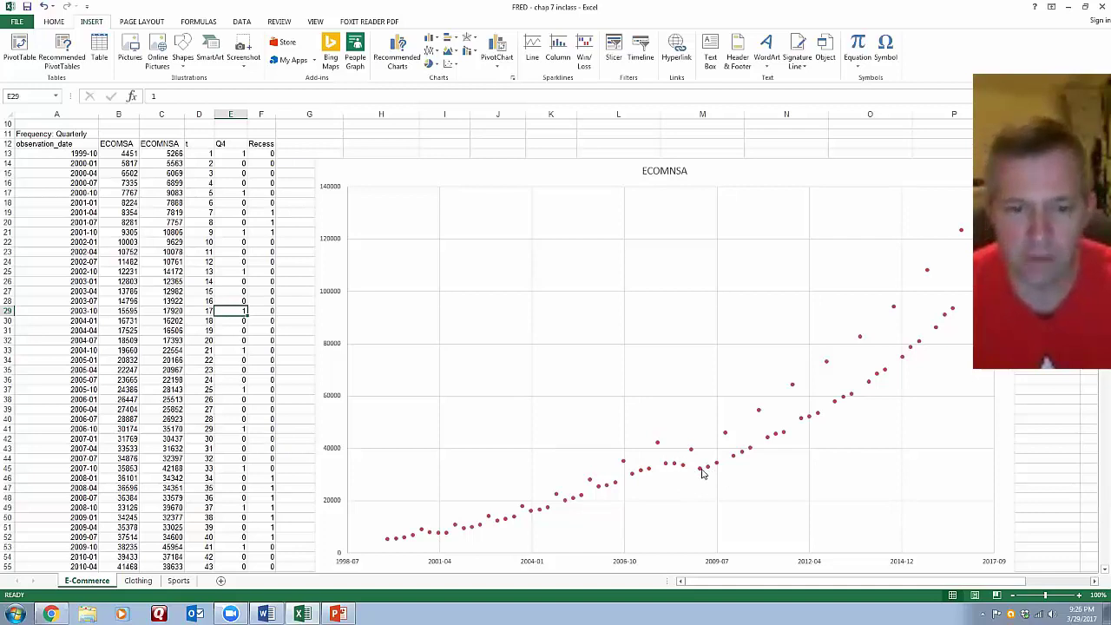
mouse_move(703, 473)
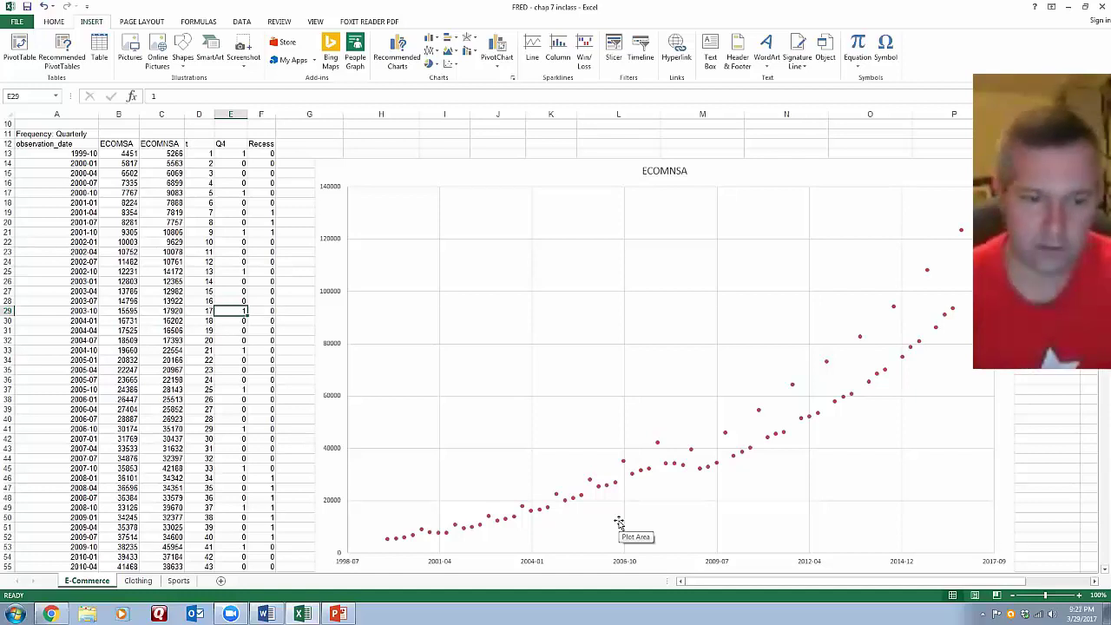
click(266, 145)
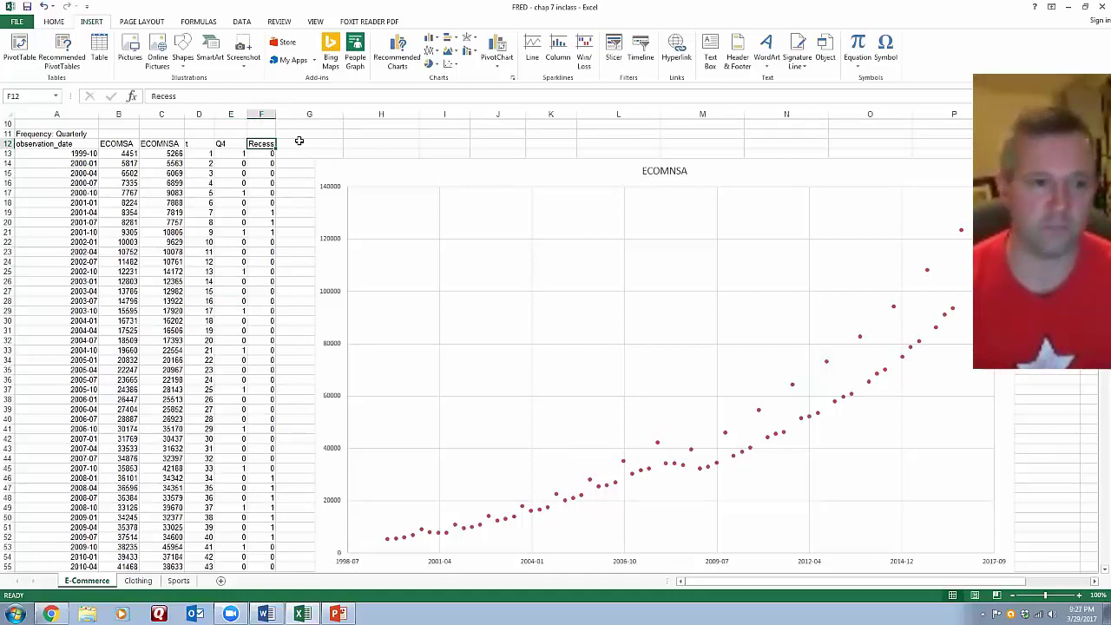
mouse_move(269, 152)
mouse_down()
mouse_move(269, 200)
mouse_move(265, 164)
mouse_up()
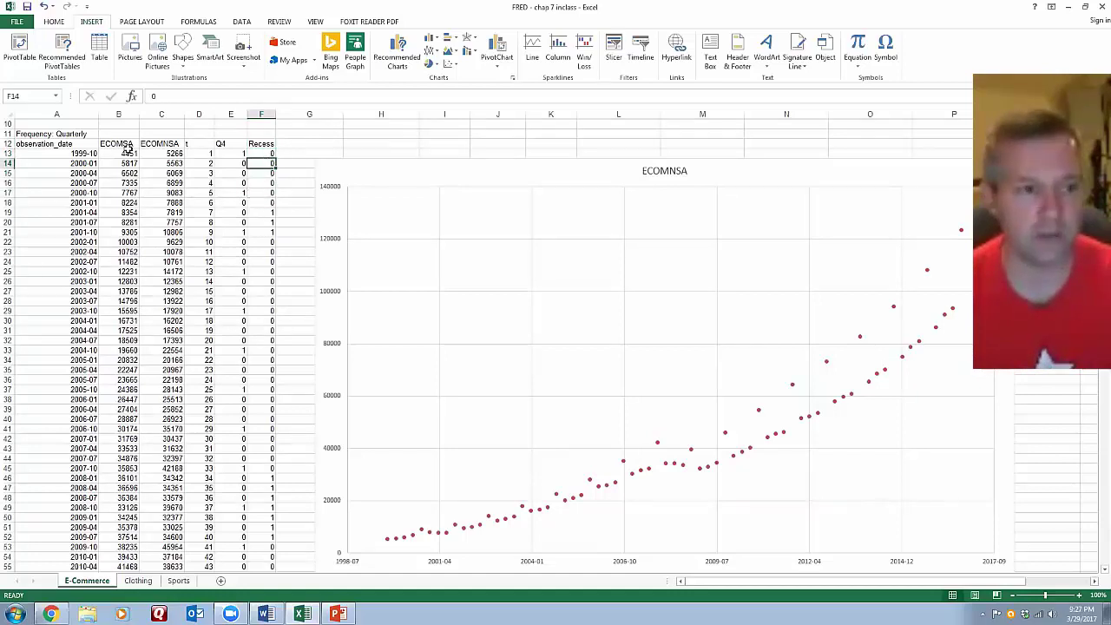
click(75, 152)
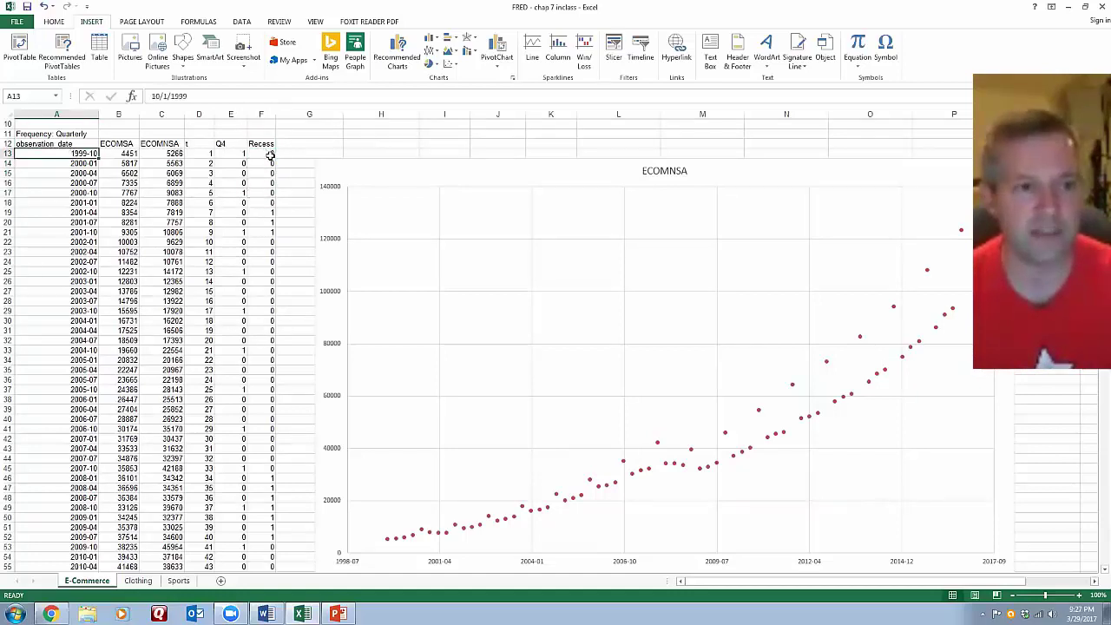
click(91, 173)
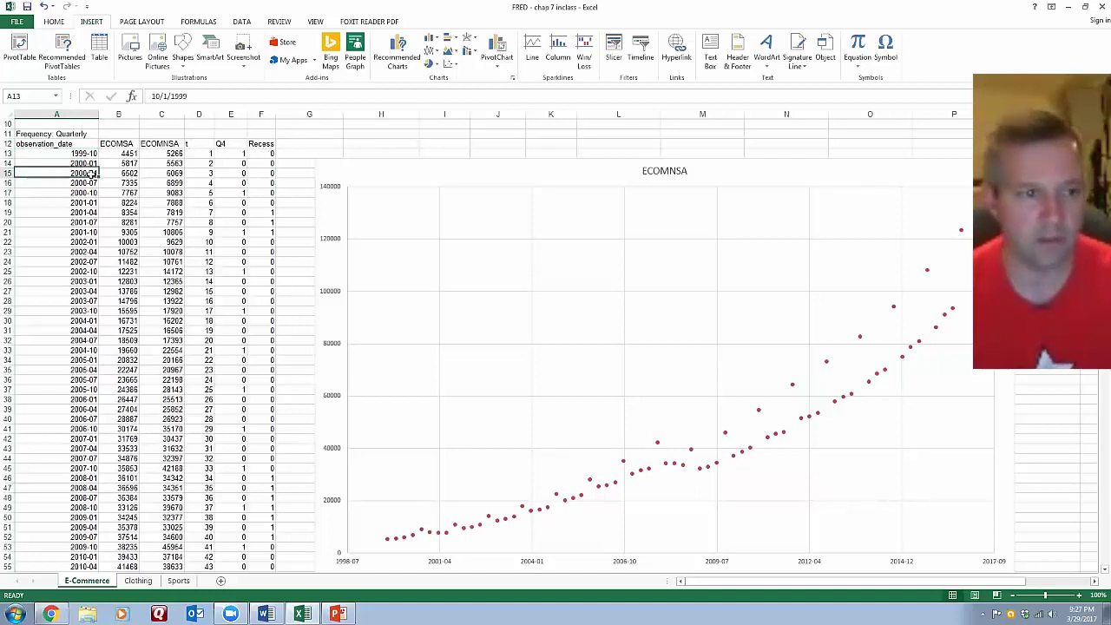
click(261, 173)
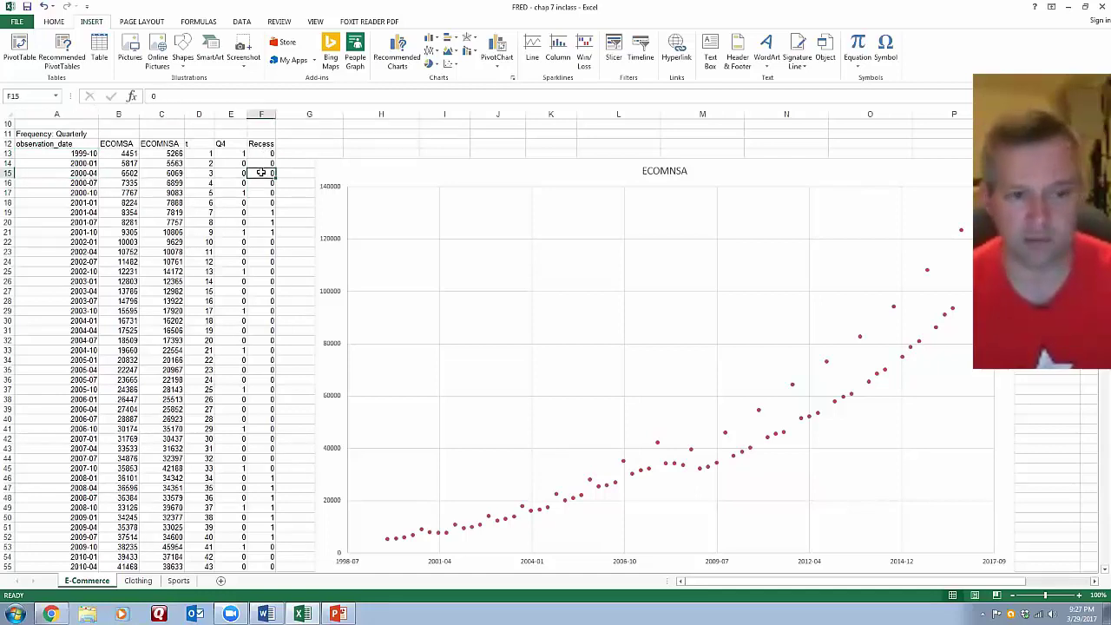
click(86, 212)
click(259, 212)
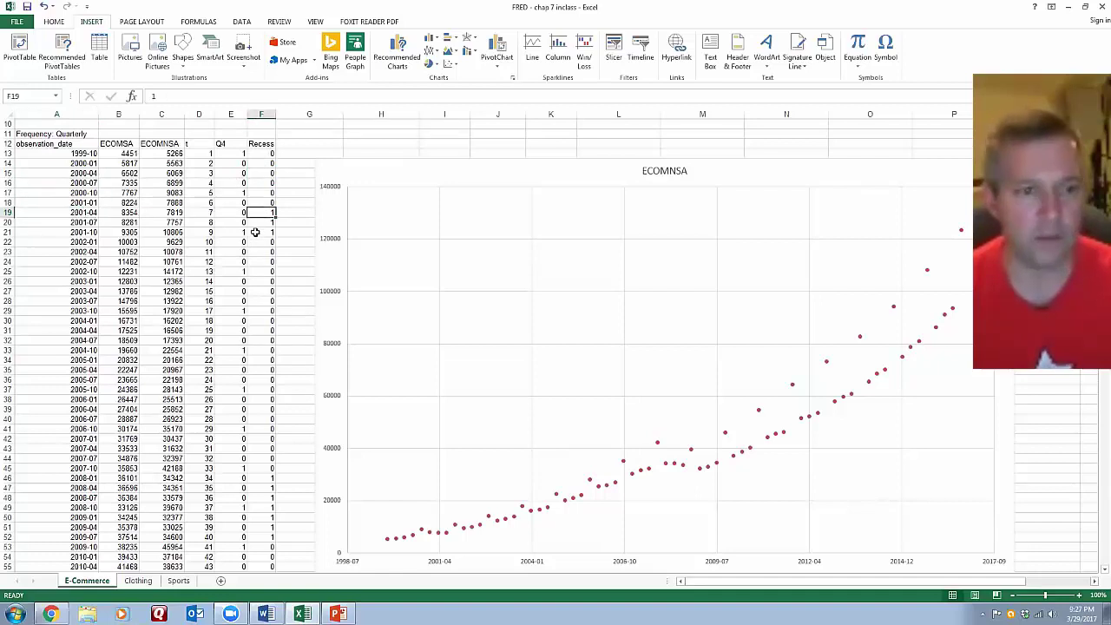
key(shift+Down)
key(shift+Down)
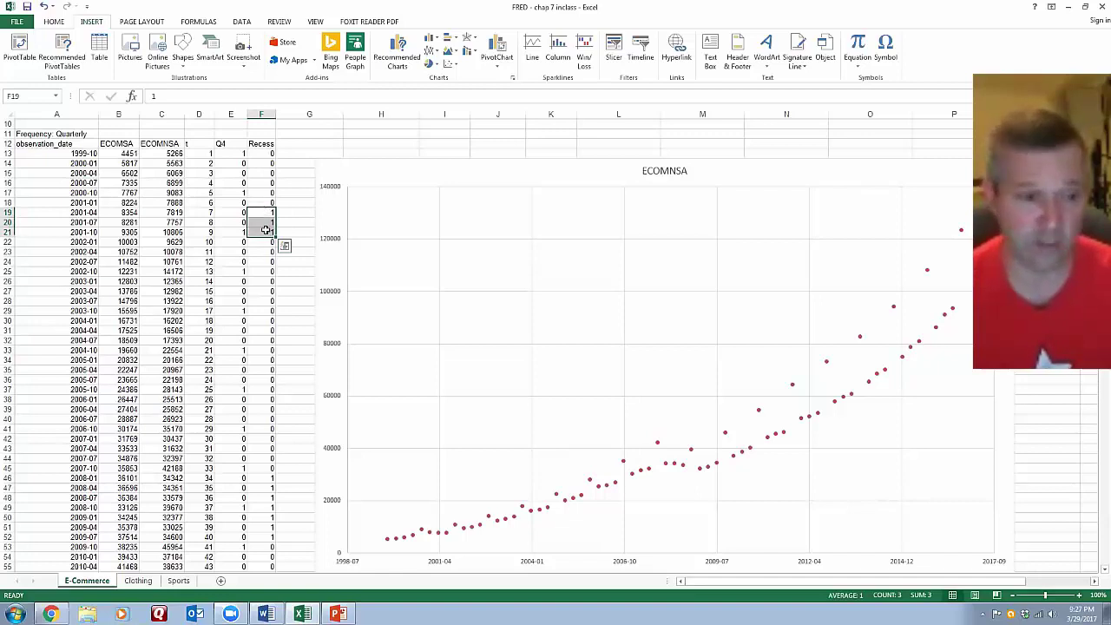
scroll(313, 321, down, 4)
drag(92, 361, 261, 420)
scroll(298, 360, up, 4)
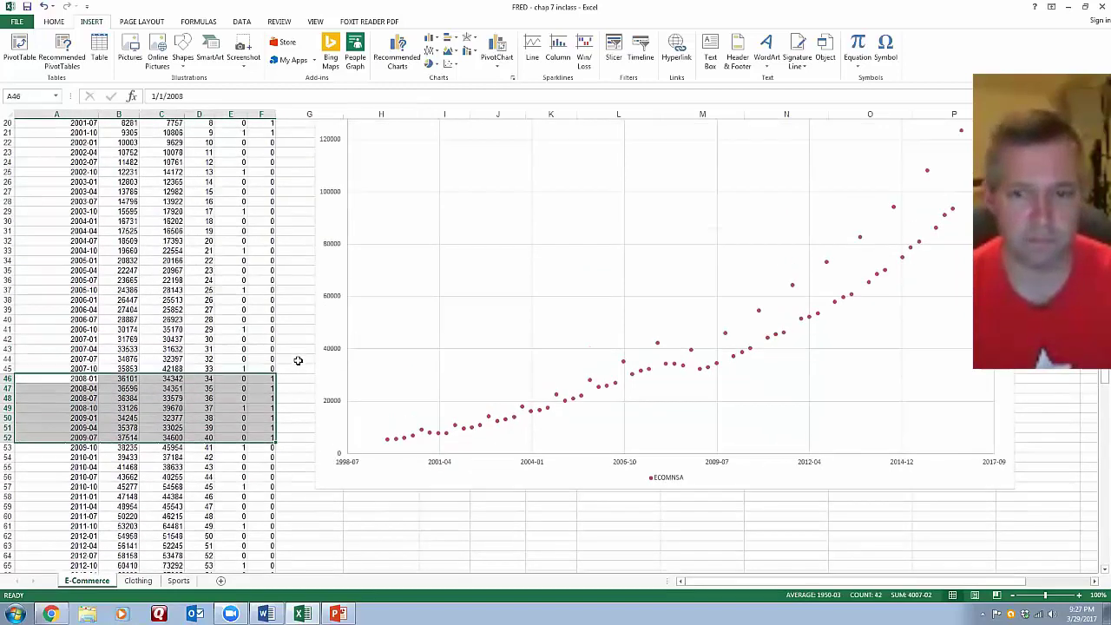
click(285, 172)
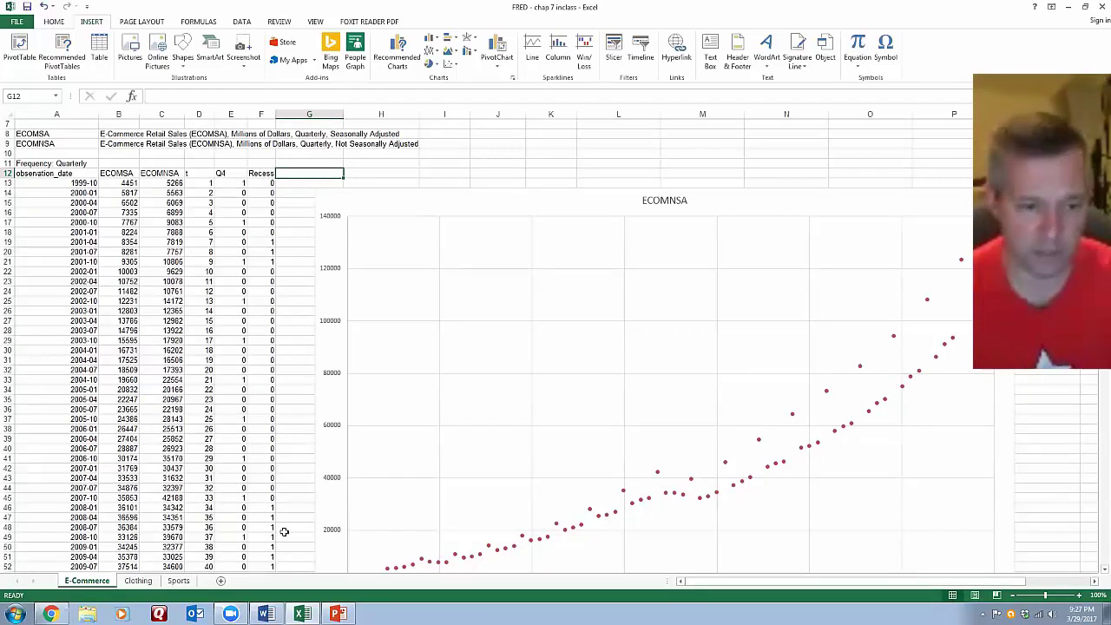
scroll(284, 531, down, 1)
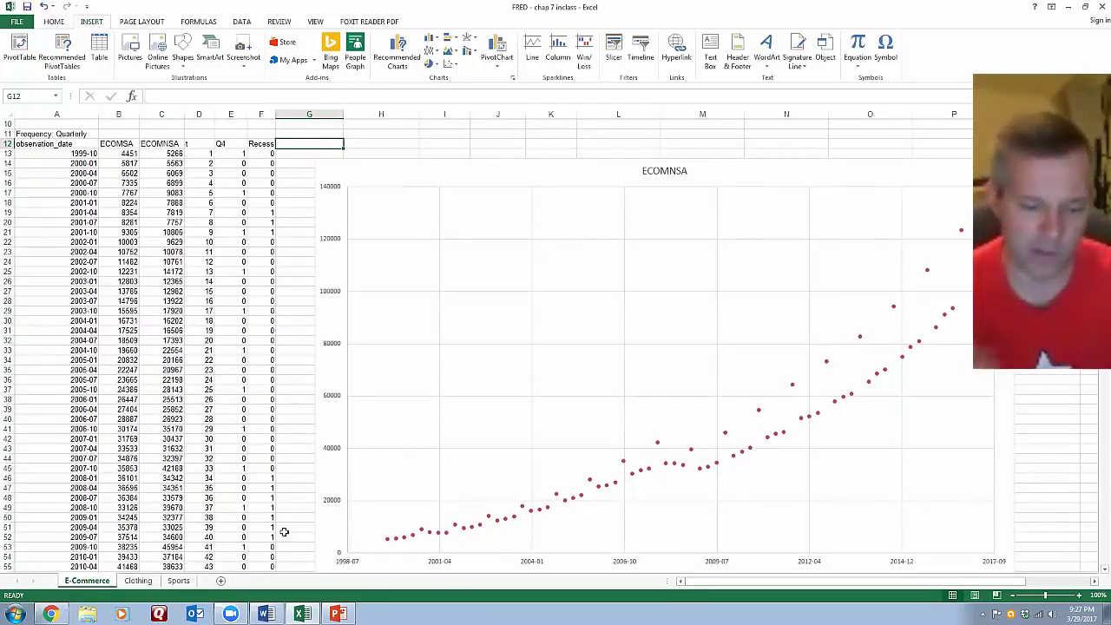